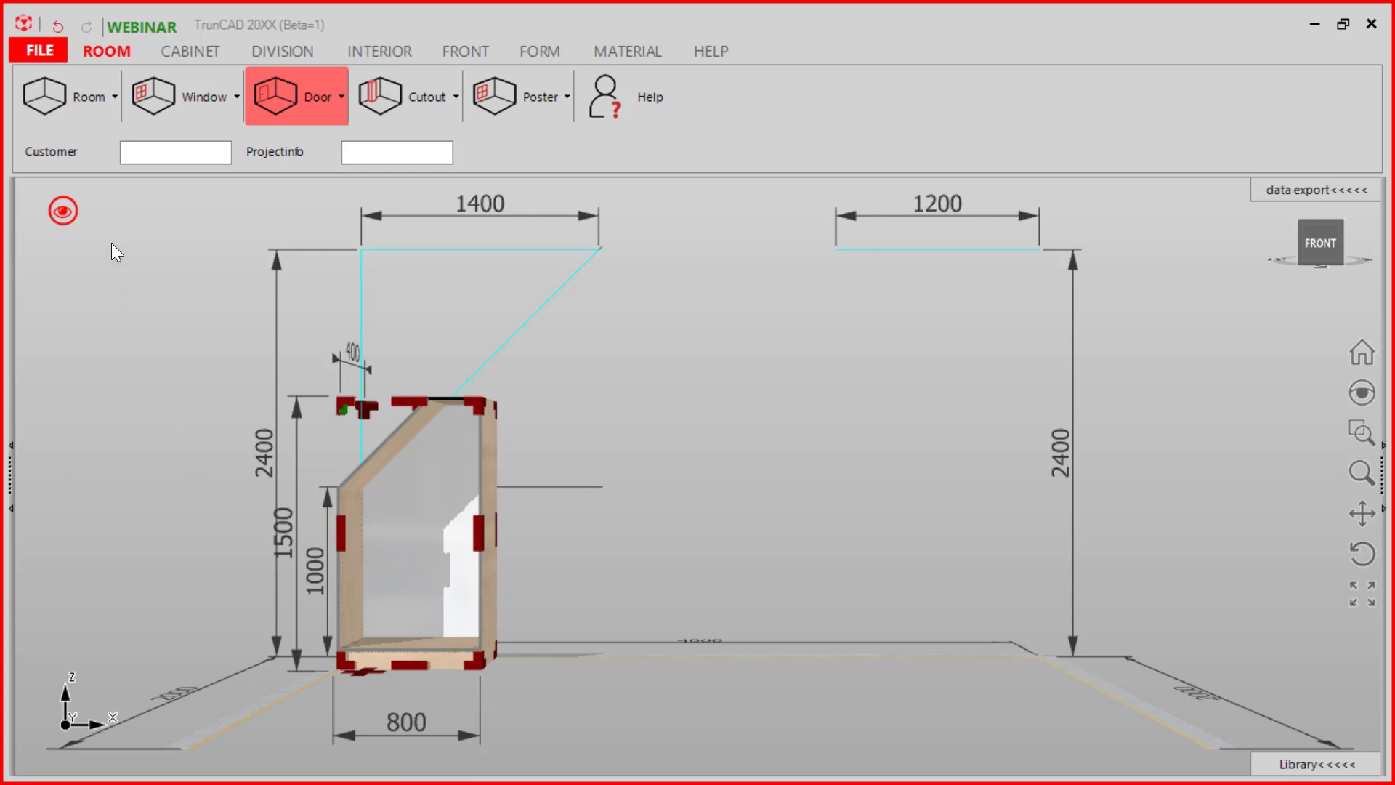
Step: Switch the viewport to the rendered 3D room view from the eye quick menu
left_click(70, 210)
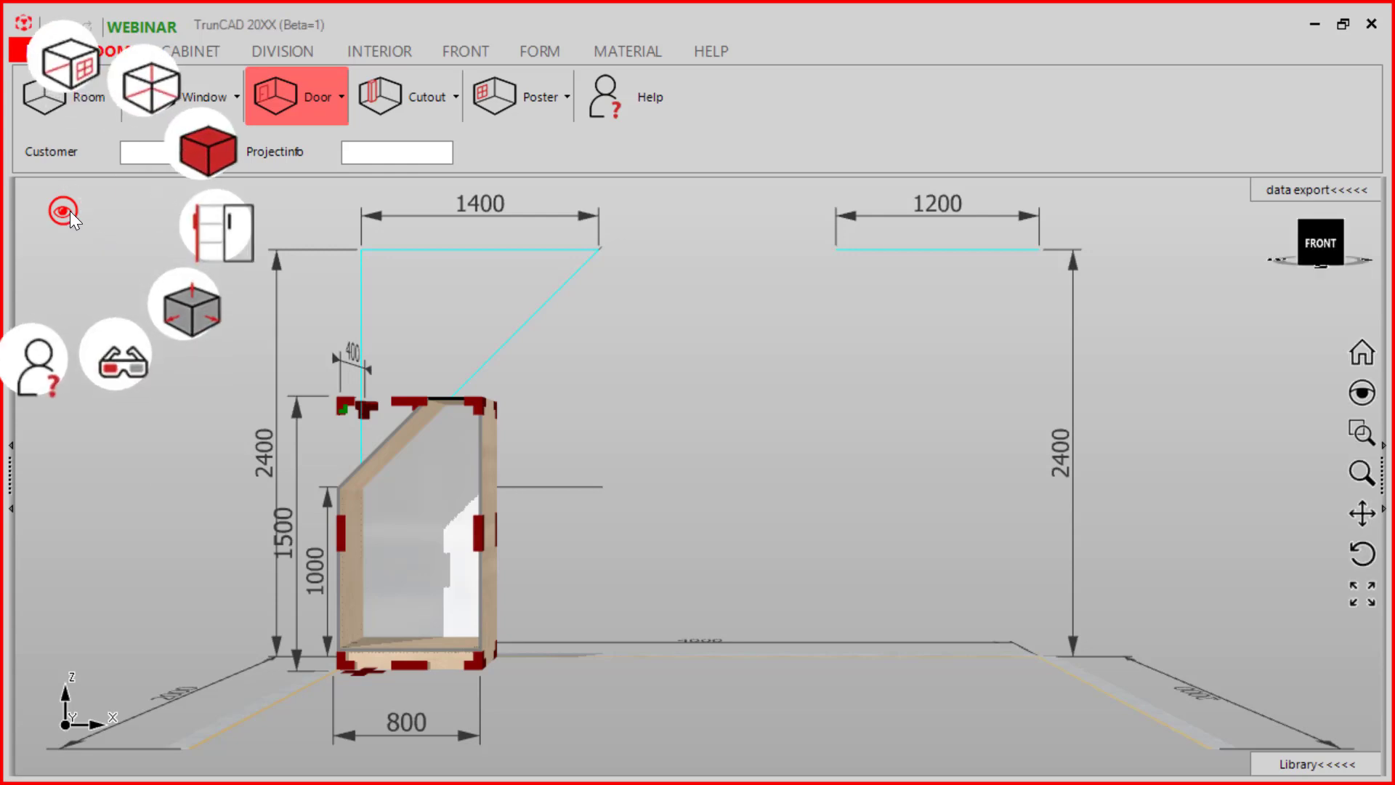
left_click(77, 70)
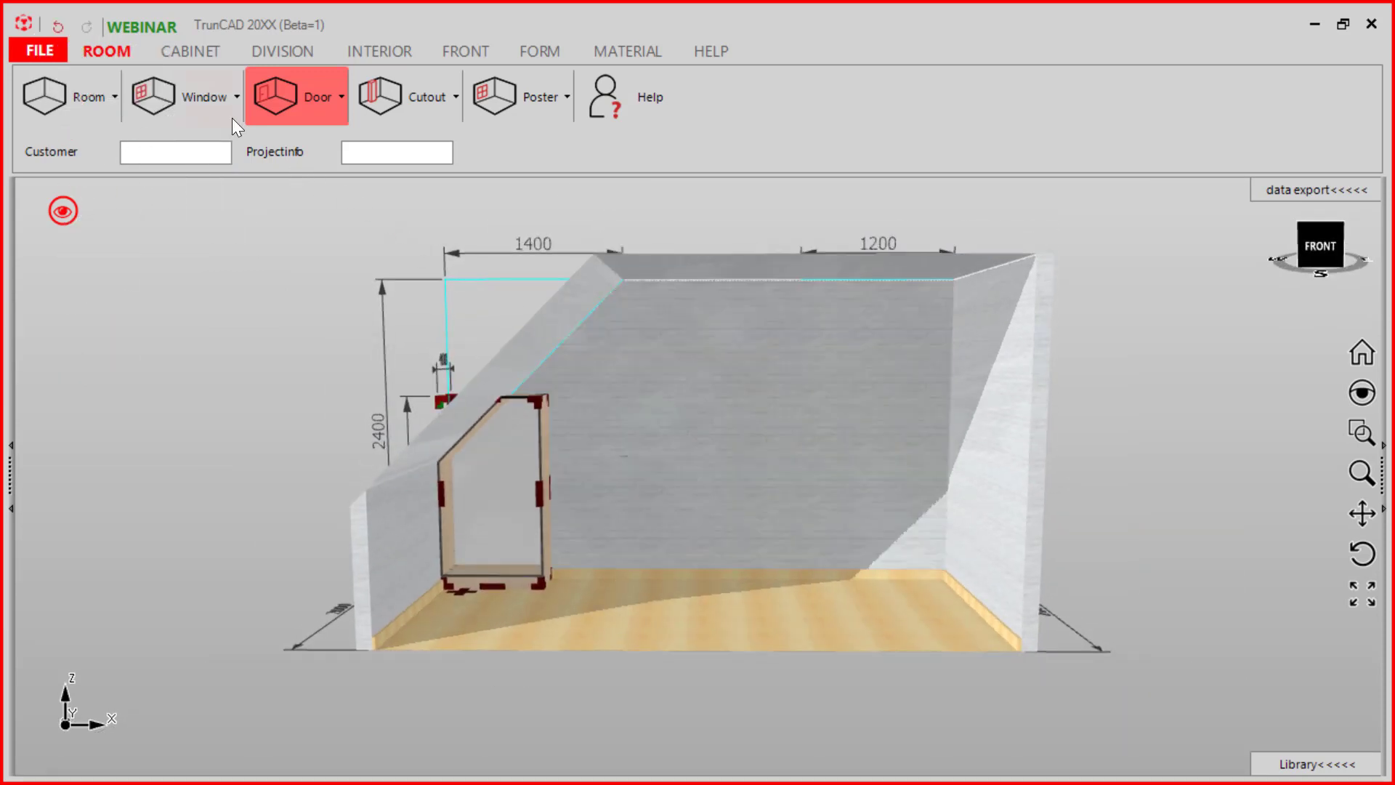
Step: Set the window to width 1500 and bottom distance 1200, and place it on the back wall
left_click(220, 106)
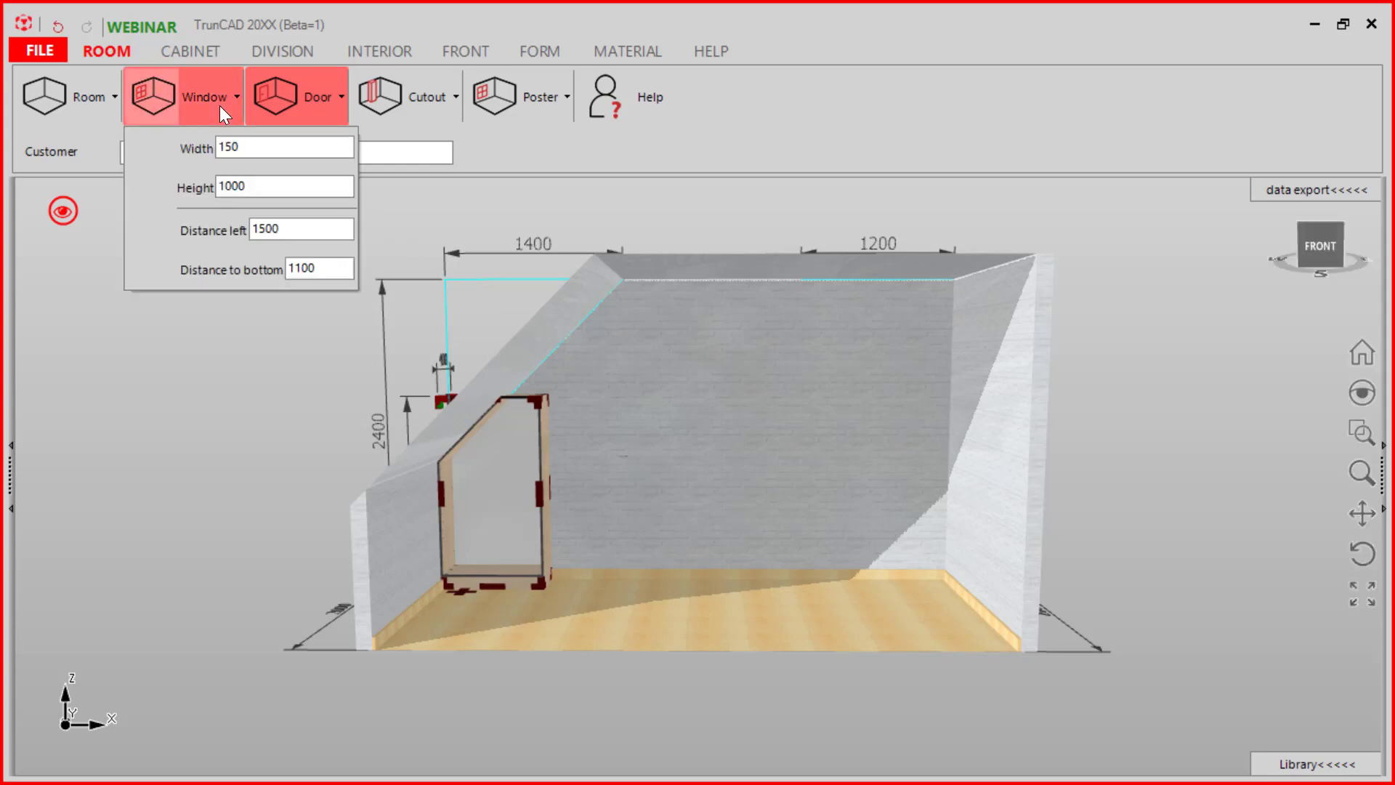
left_click(253, 147)
type("0")
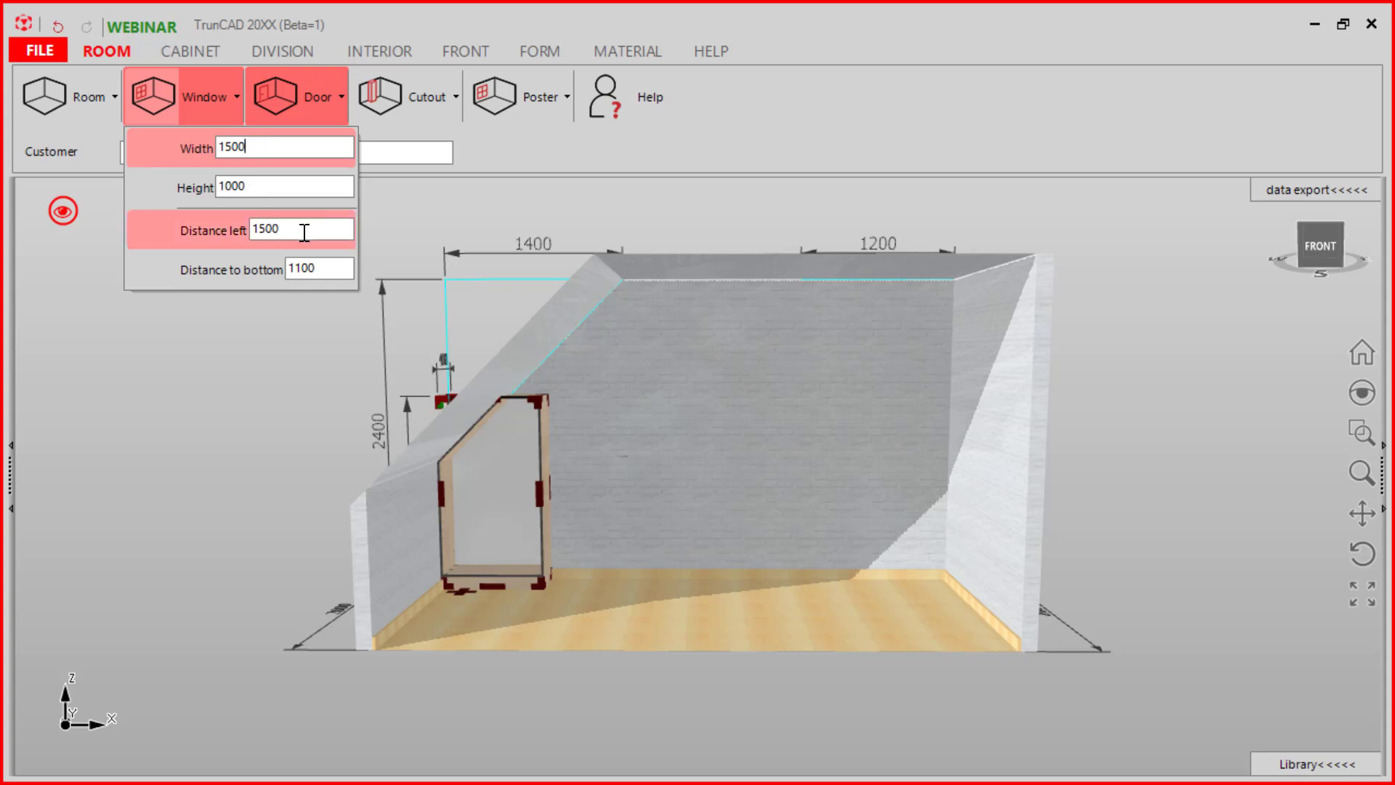
left_click_drag(322, 272, 297, 270)
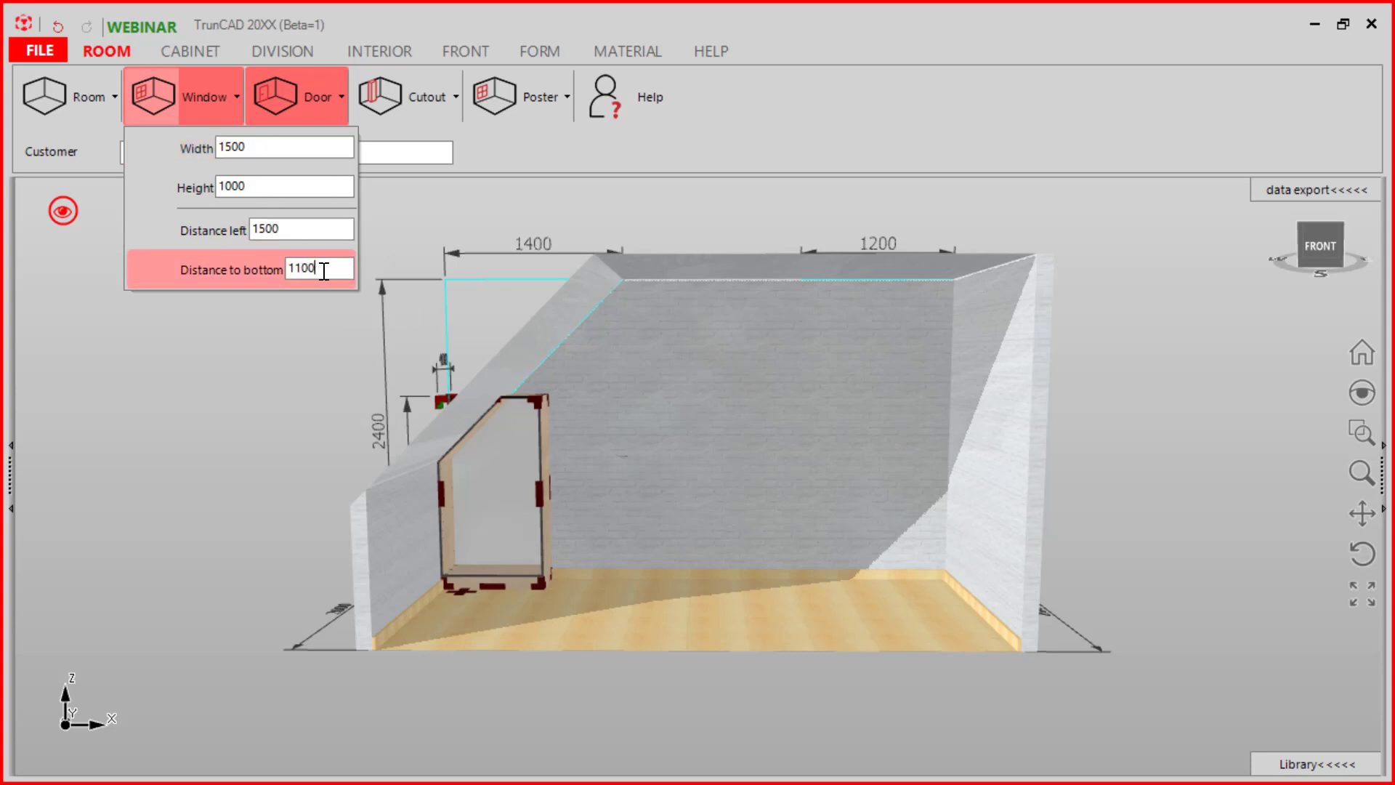
type("200")
left_click(208, 103)
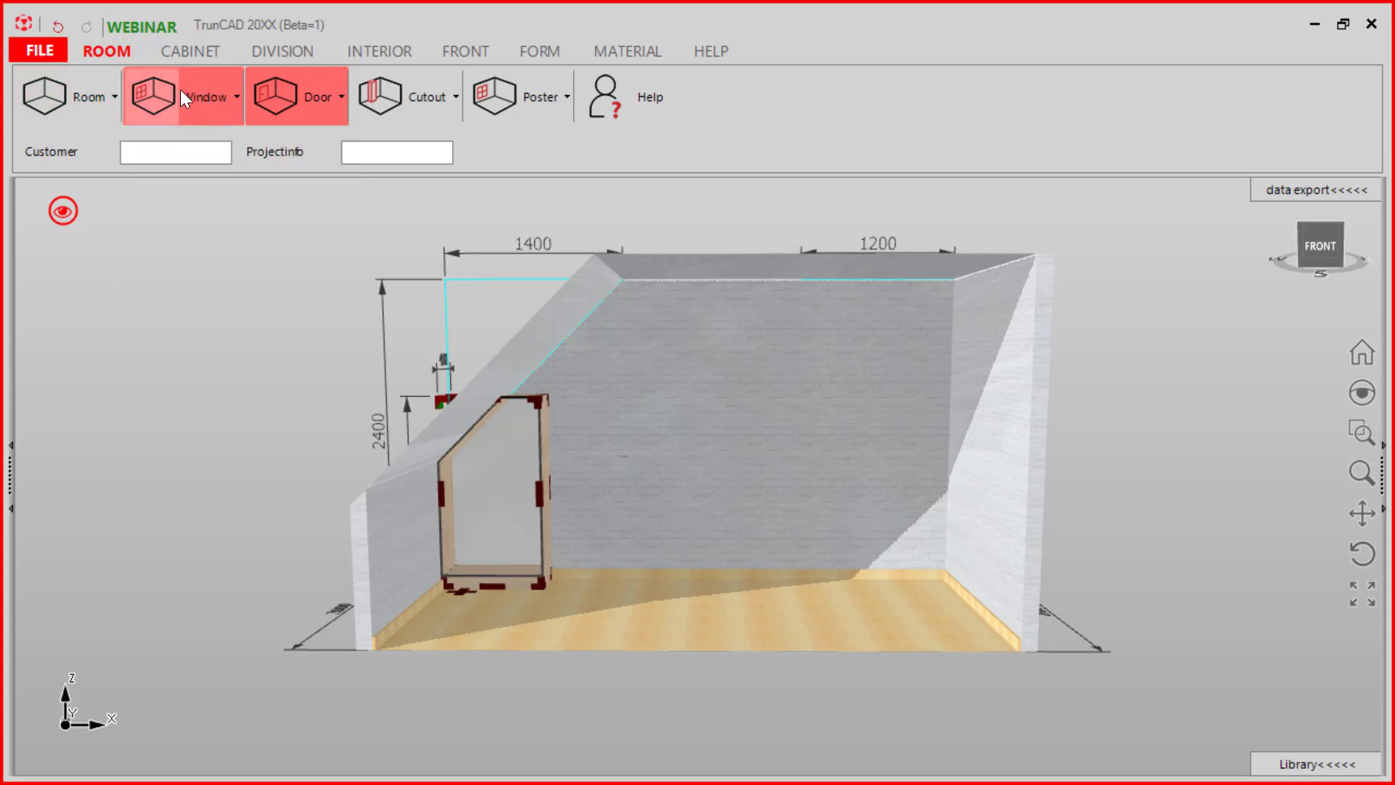
left_click(158, 83)
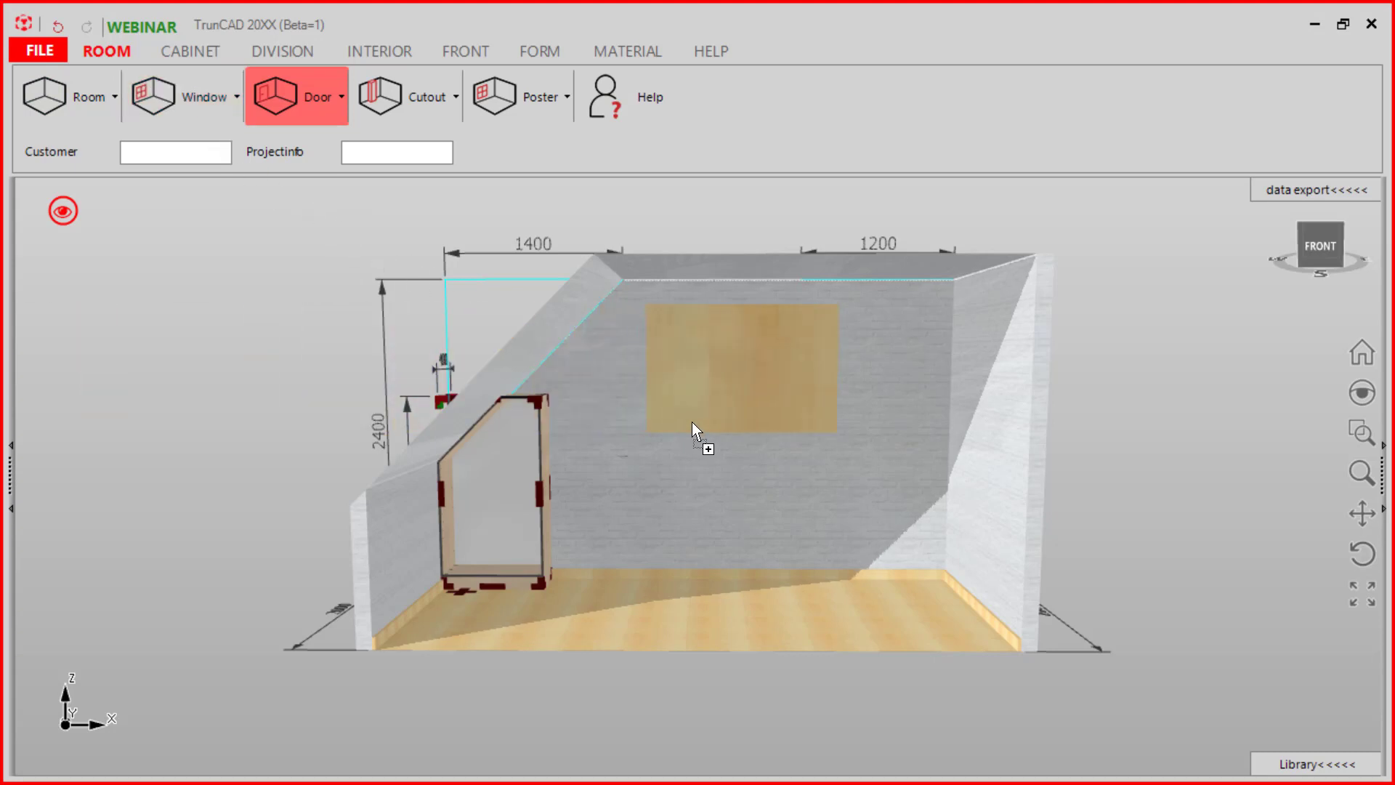
left_click(692, 423)
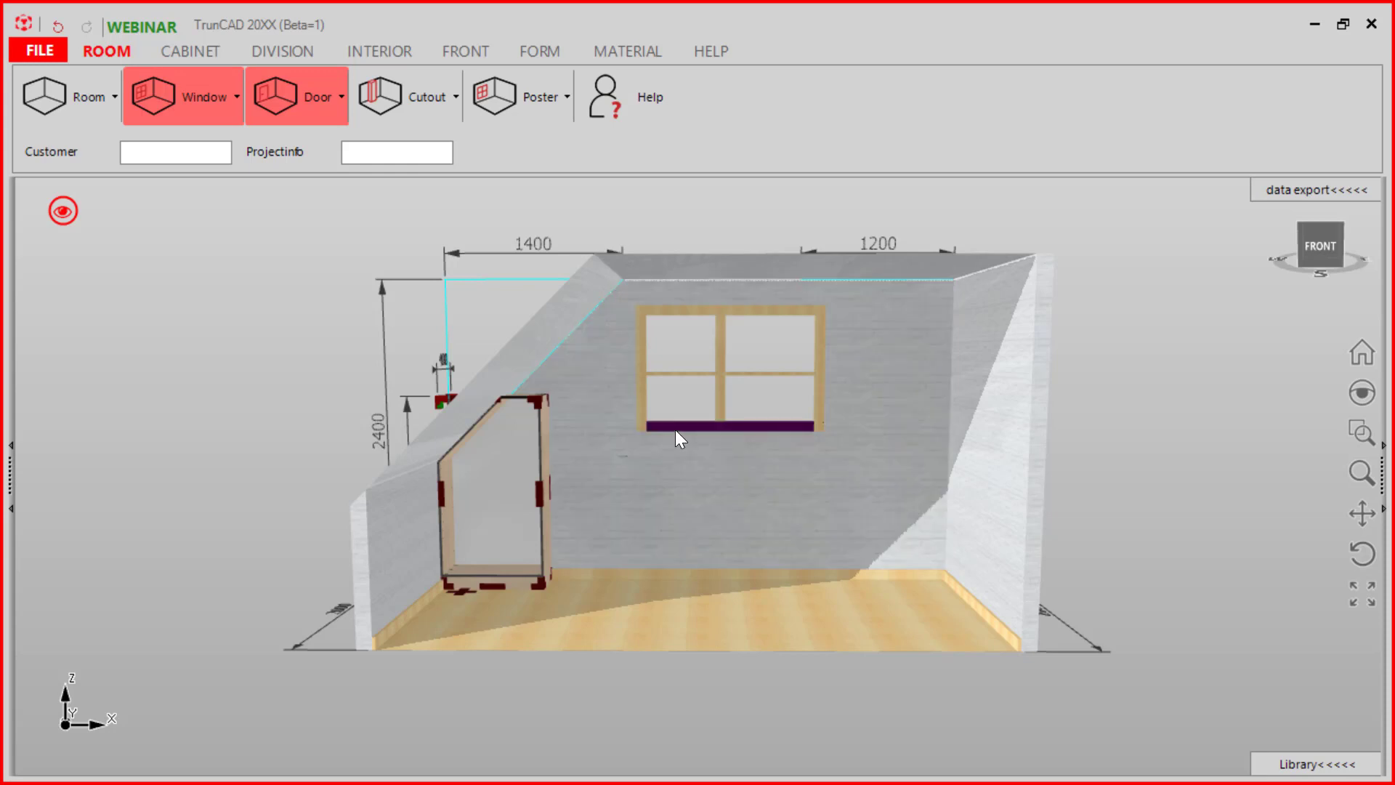
Step: Raise the window on the middle wall by editing its distance to the bottom
left_click(675, 429)
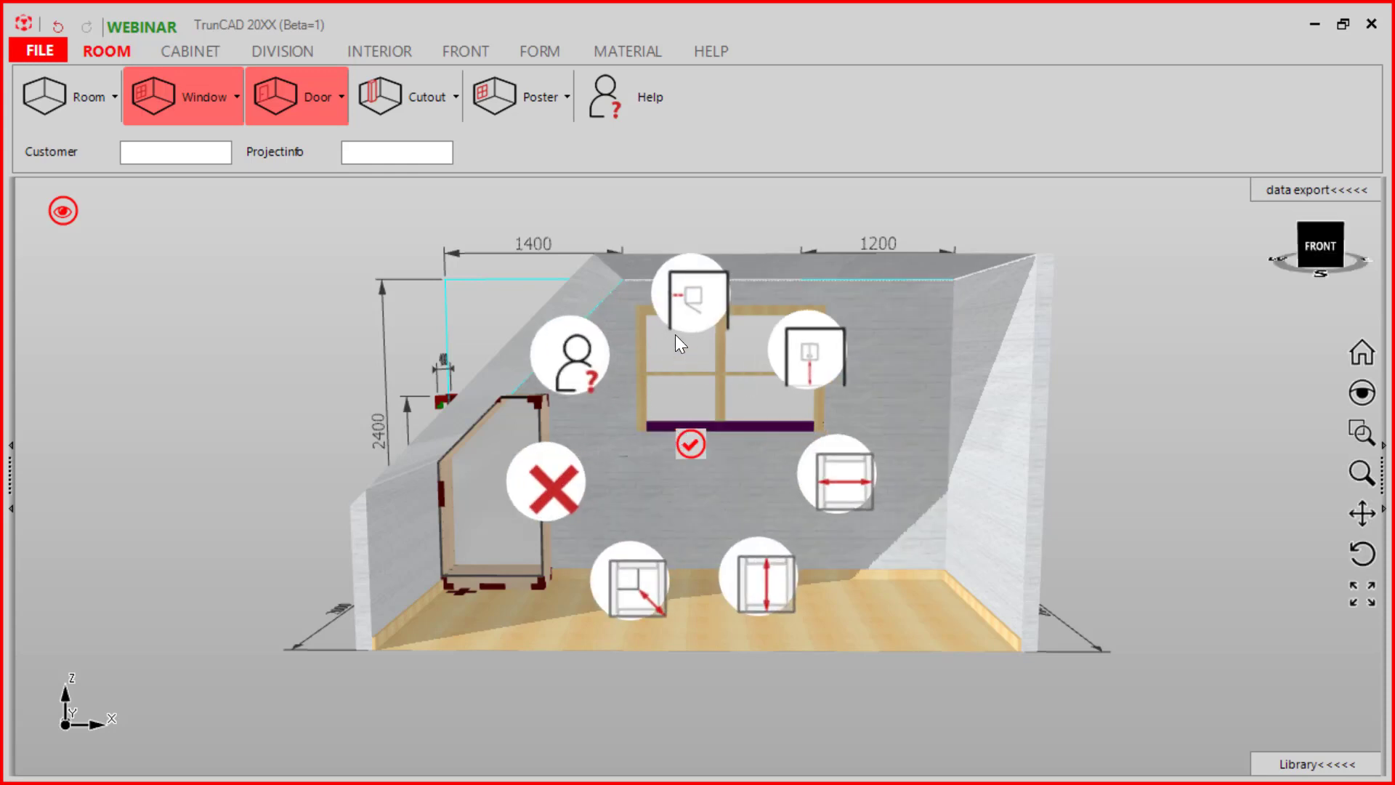
left_click(803, 355)
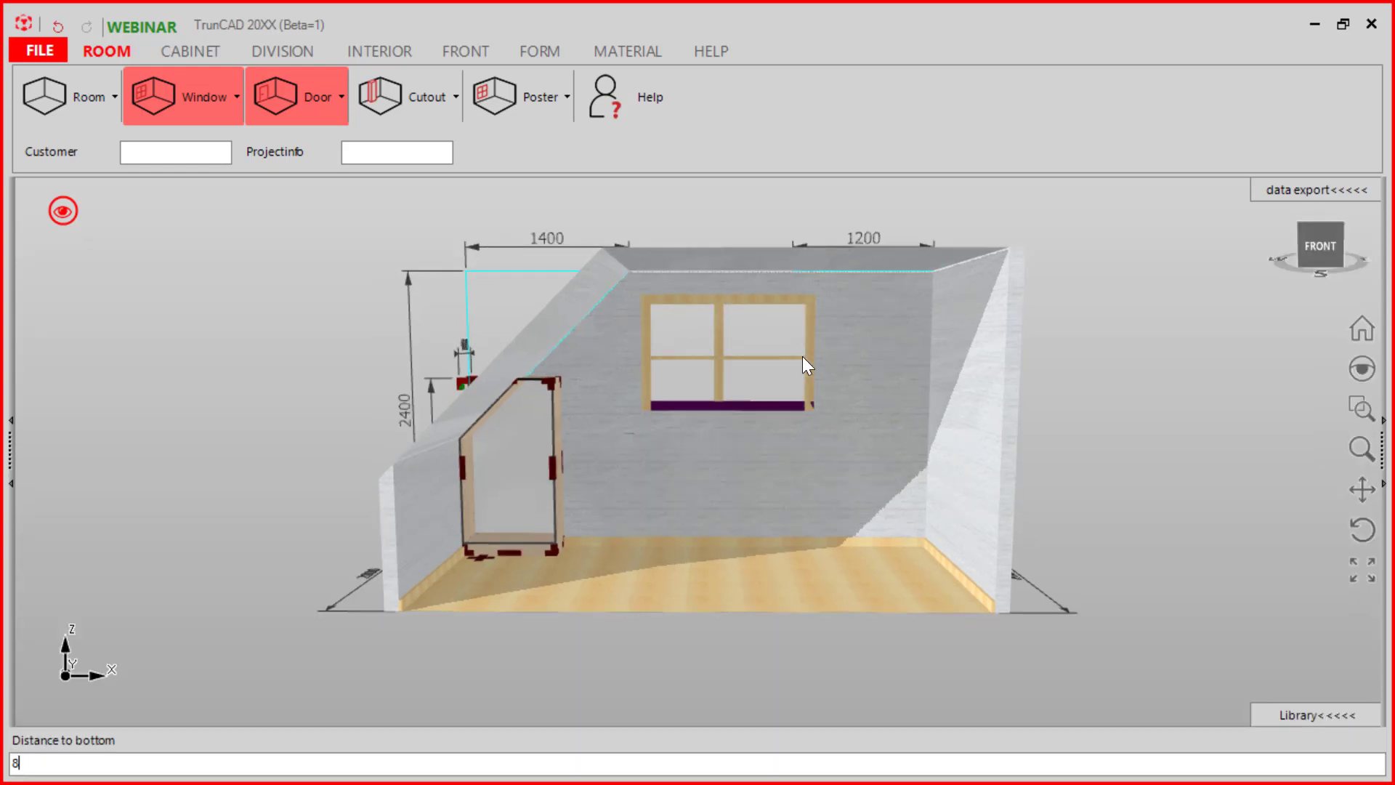
key("Return")
Step: Widen the window to 1700
left_click(826, 383)
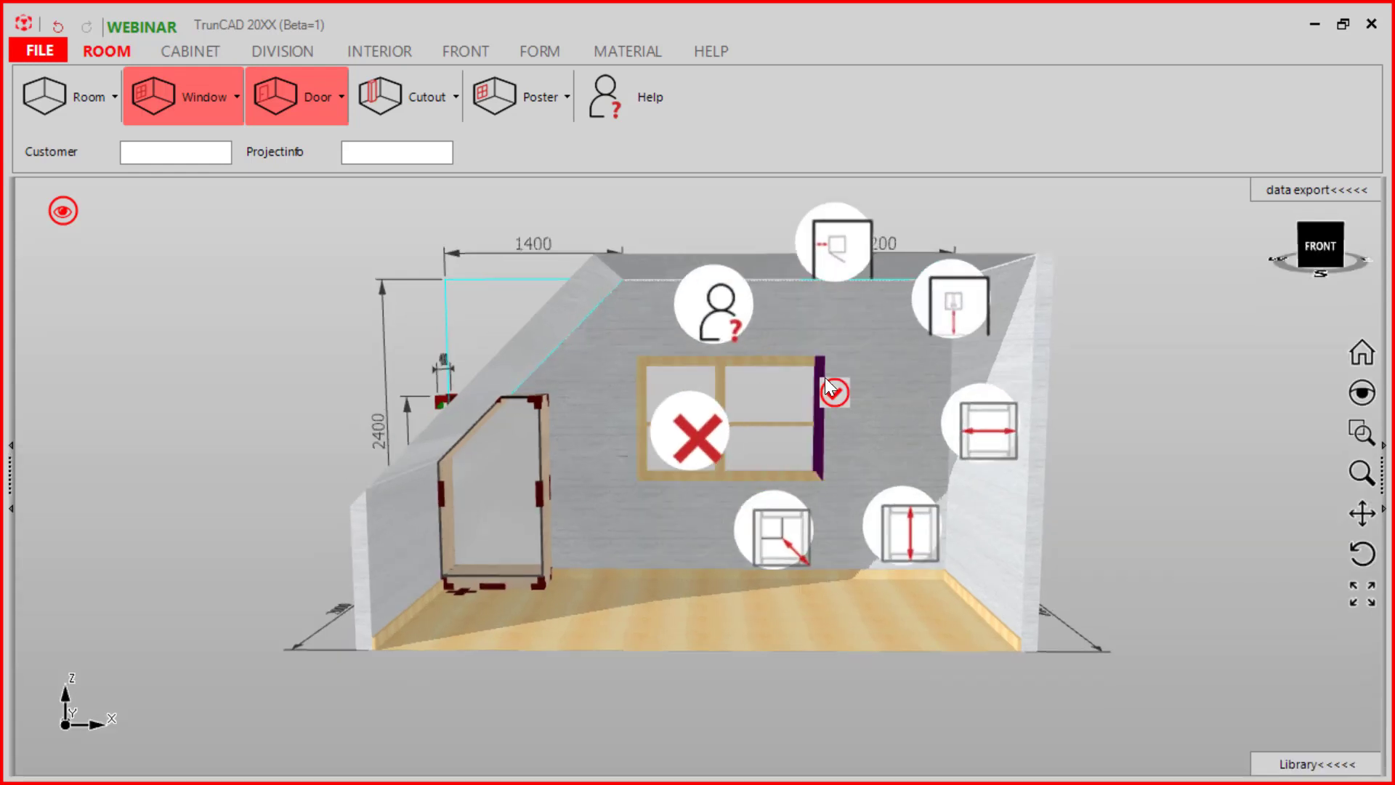
left_click(970, 413)
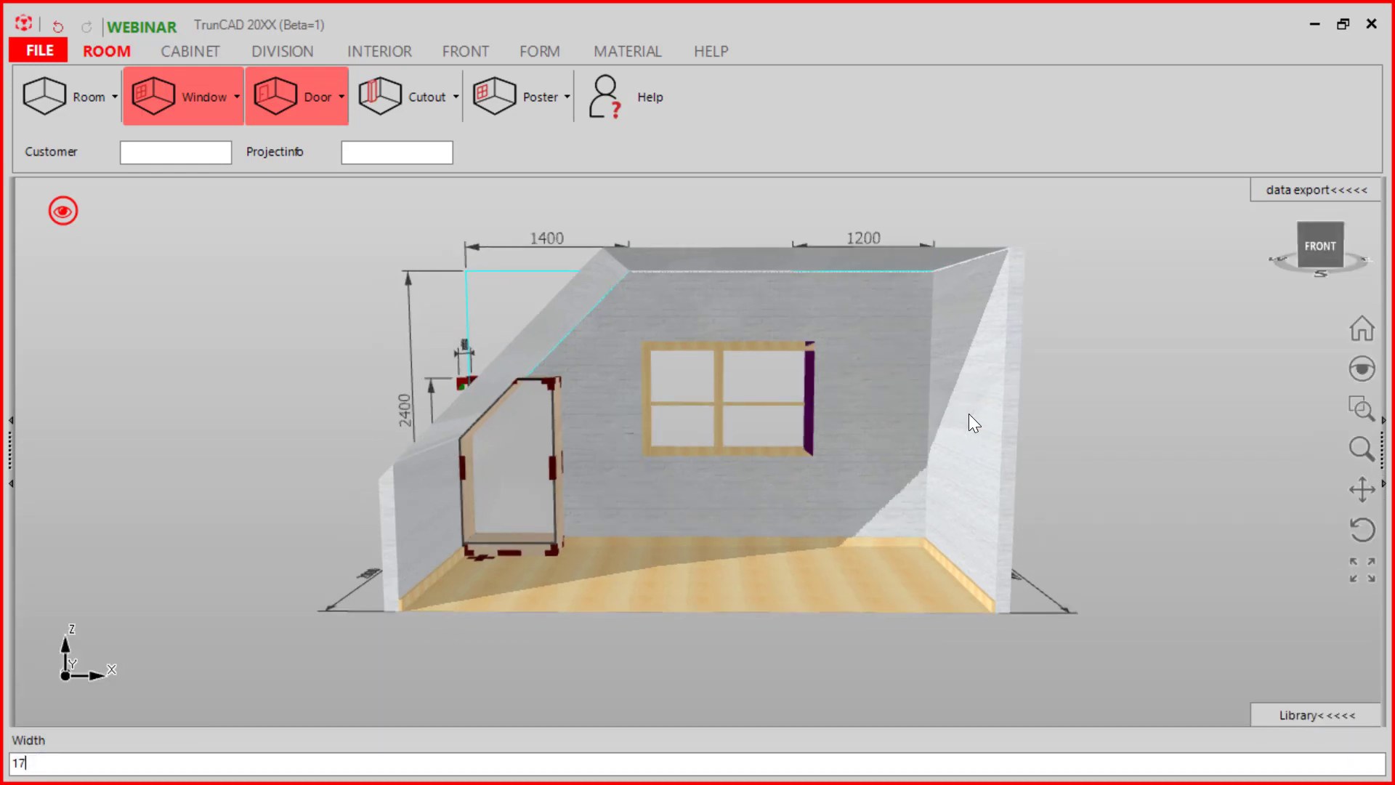
type("1700")
key("Return")
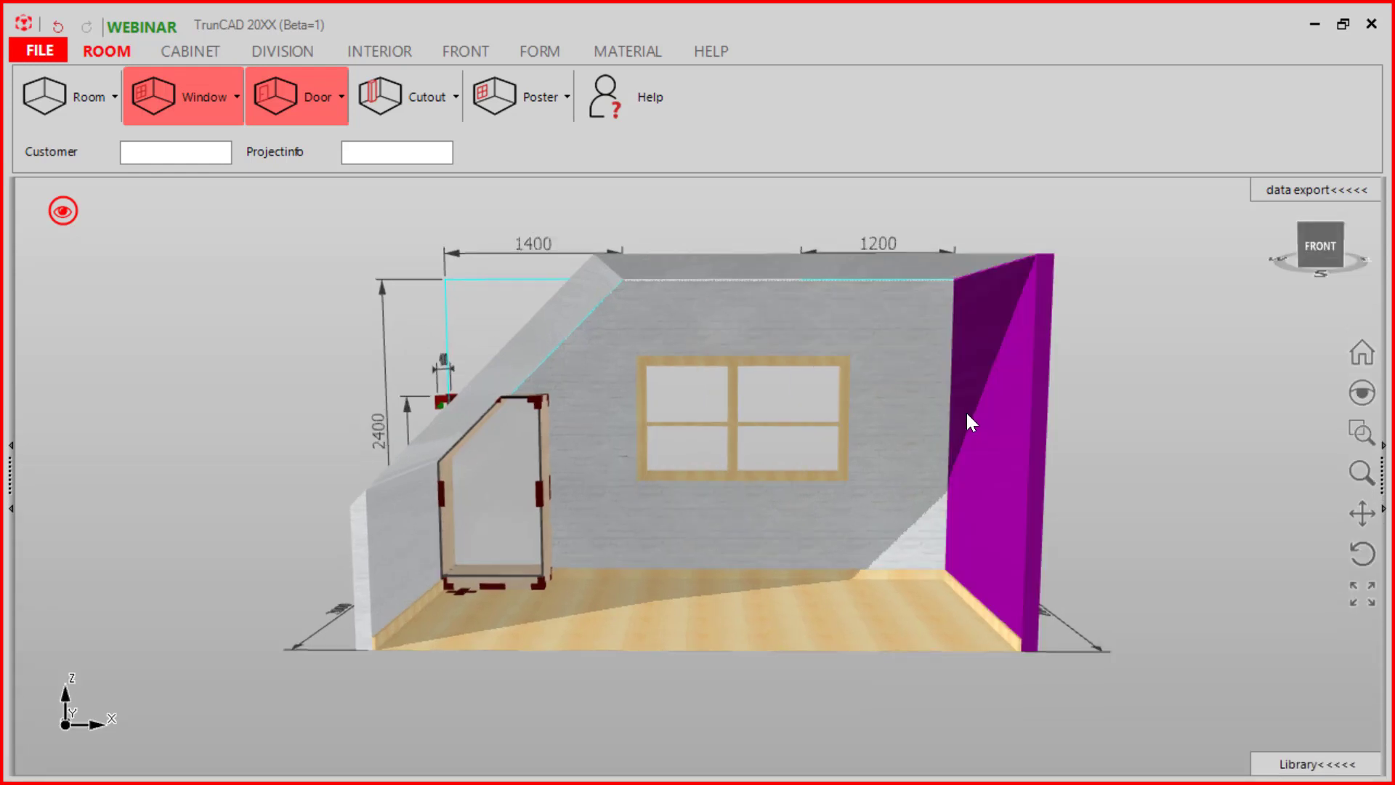
Step: Give the door an 800 distance from the left in the Door settings
left_click(310, 99)
left_click_drag(413, 230, 373, 229)
type("800")
key("Tab")
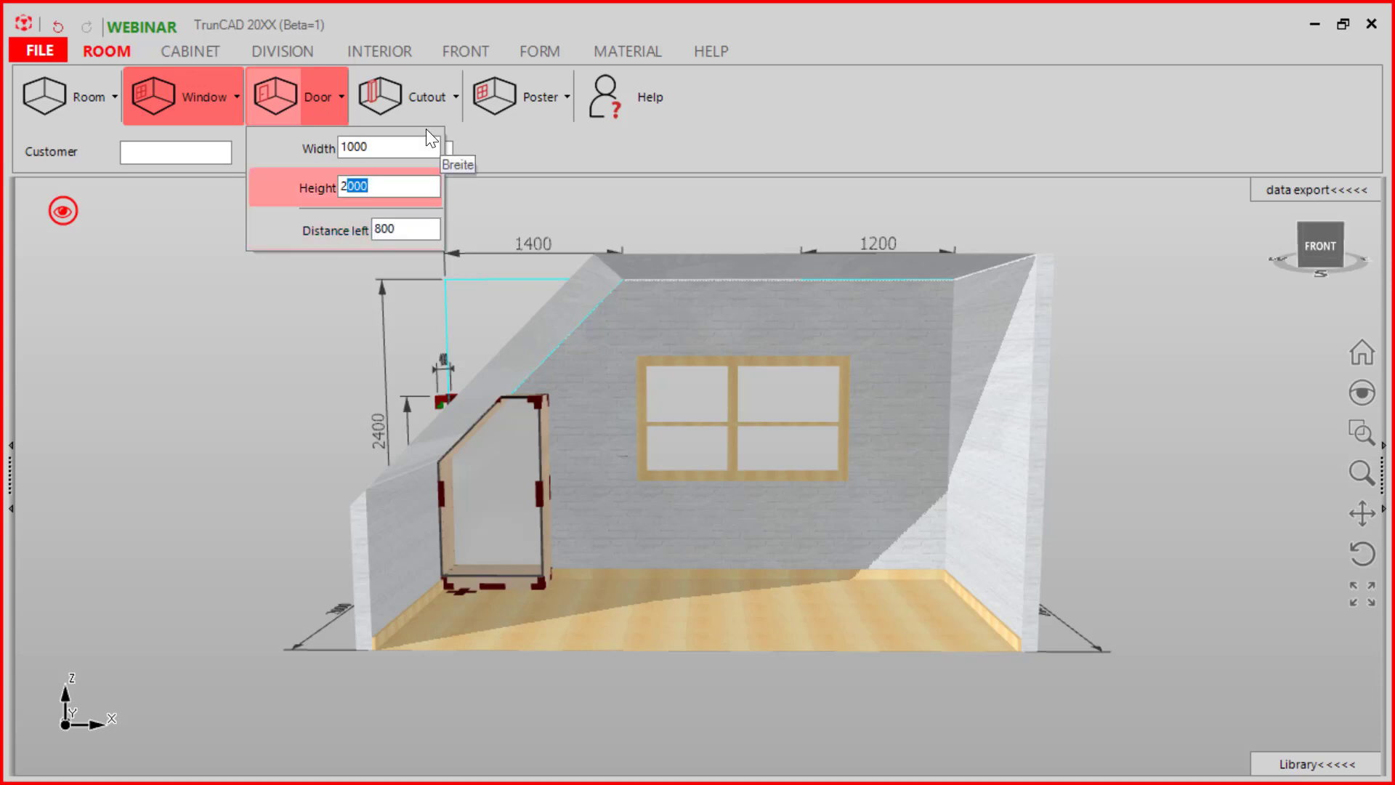
left_click(284, 101)
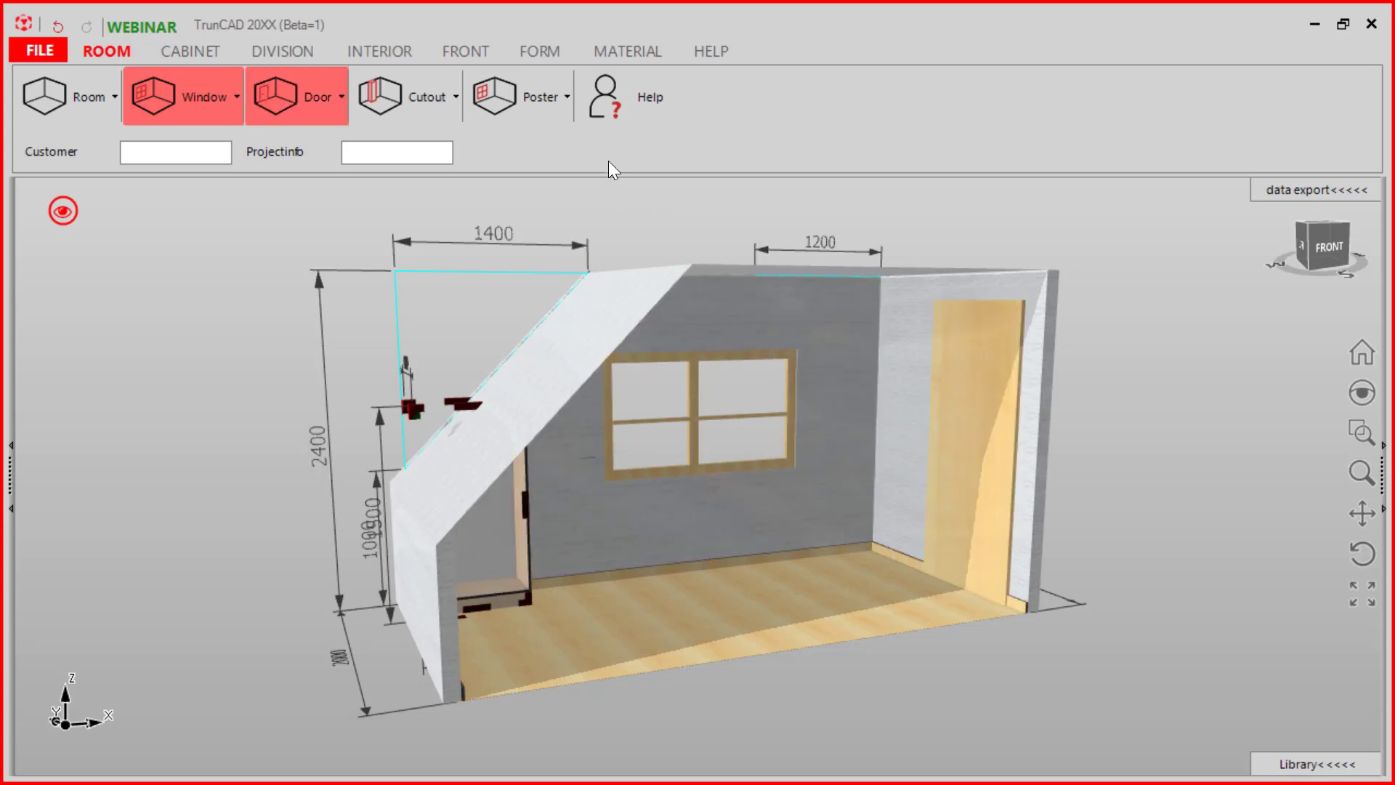
Step: Set the cutout to width 300, depth 200 and left distance 3500, and drag it onto the back wall
left_click(430, 99)
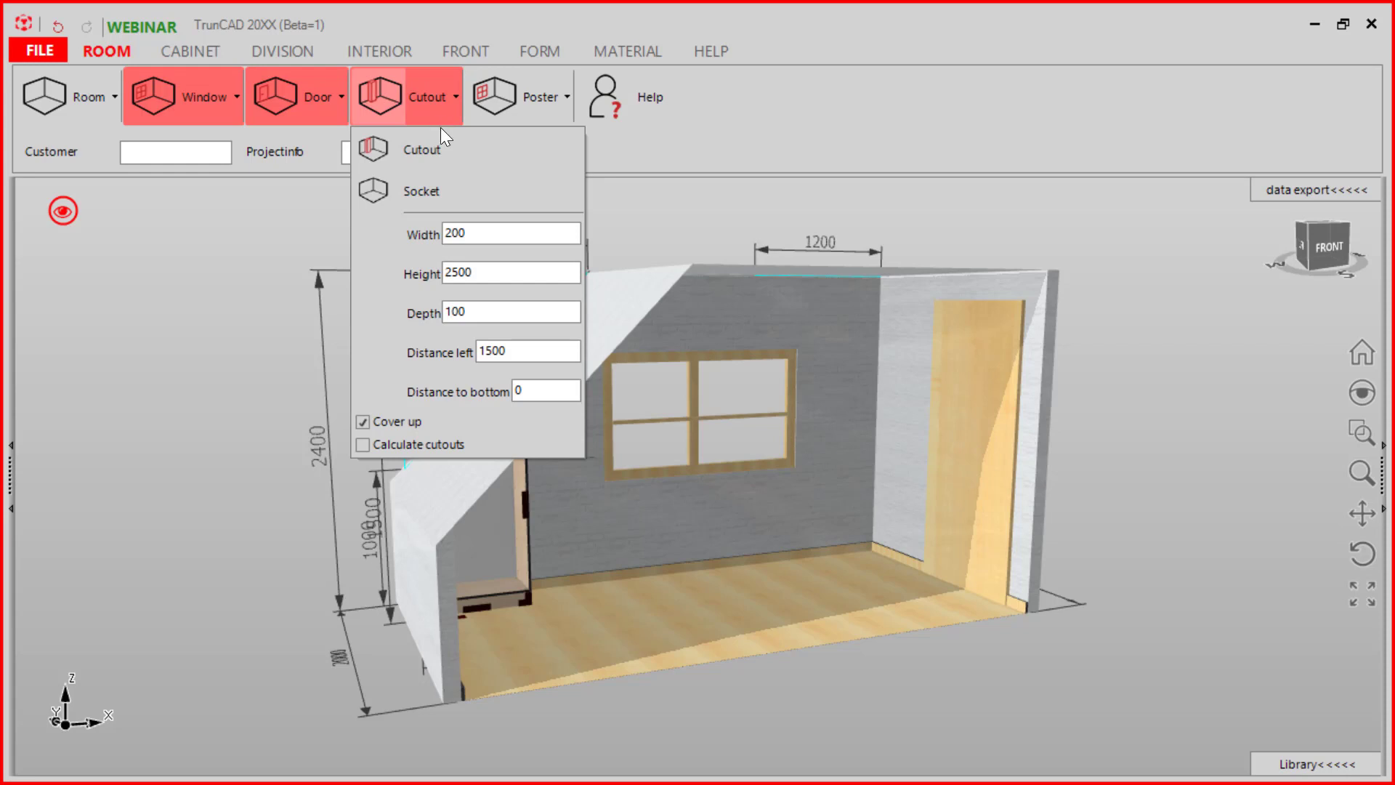
double_click(483, 239)
type("300")
double_click(426, 311)
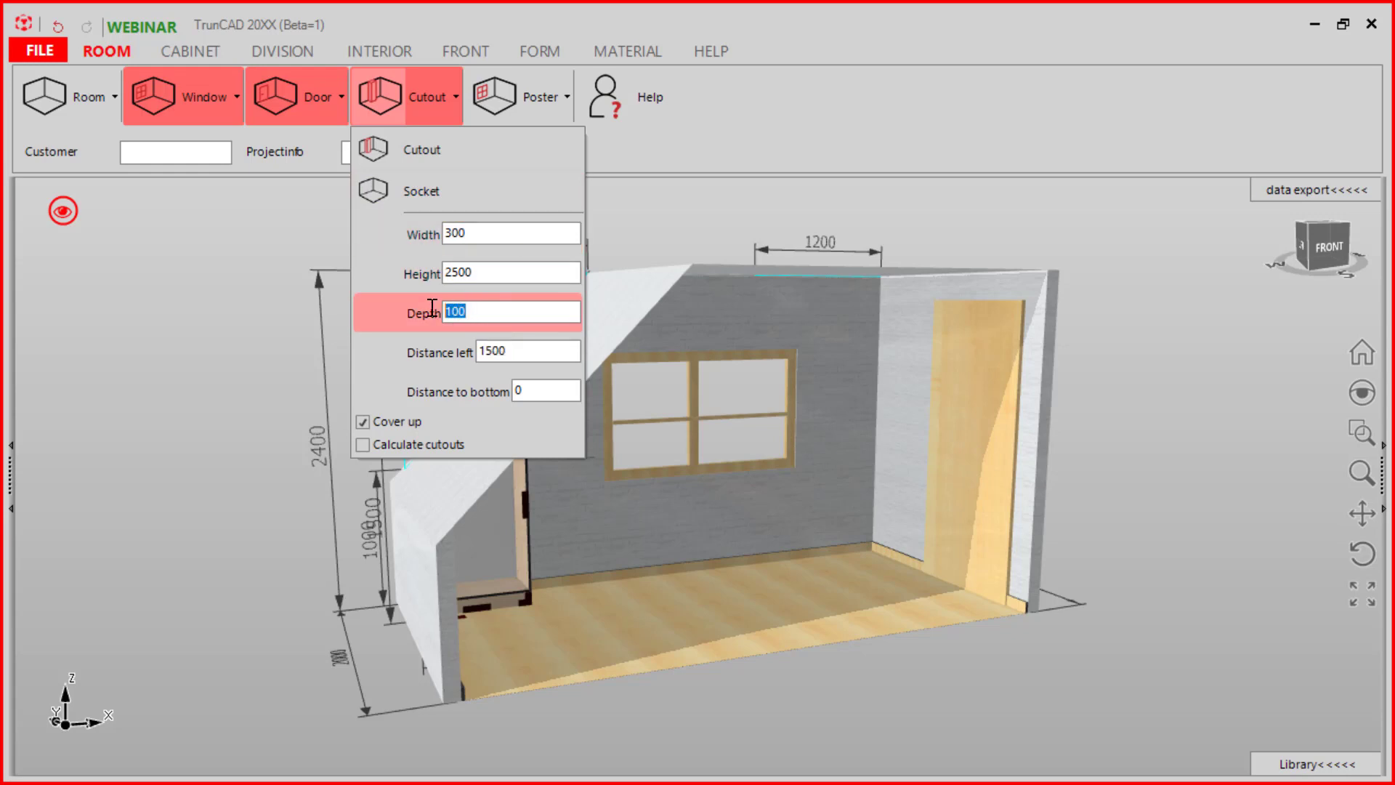
type("200")
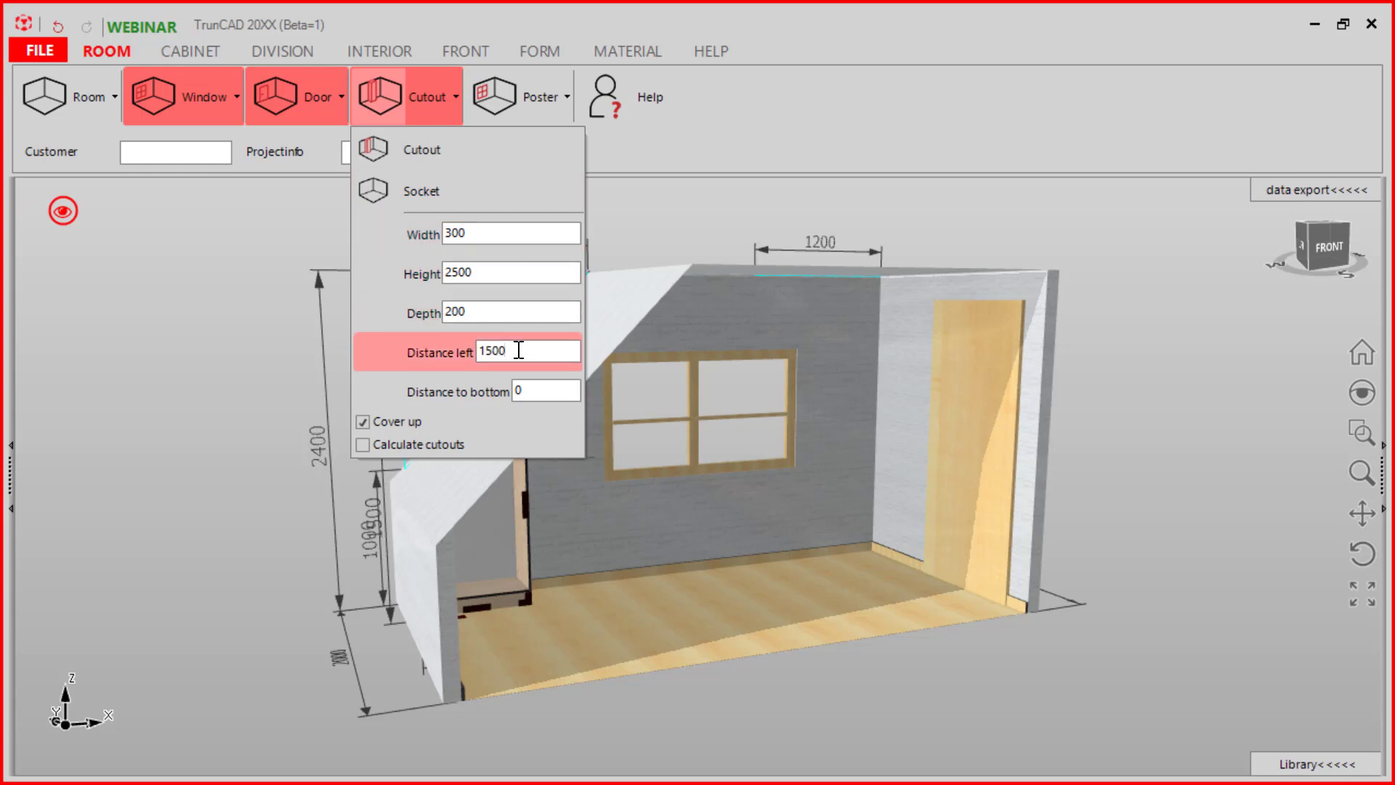
double_click(452, 353)
type("3500")
left_click(389, 90)
left_click_drag(390, 96, 829, 459)
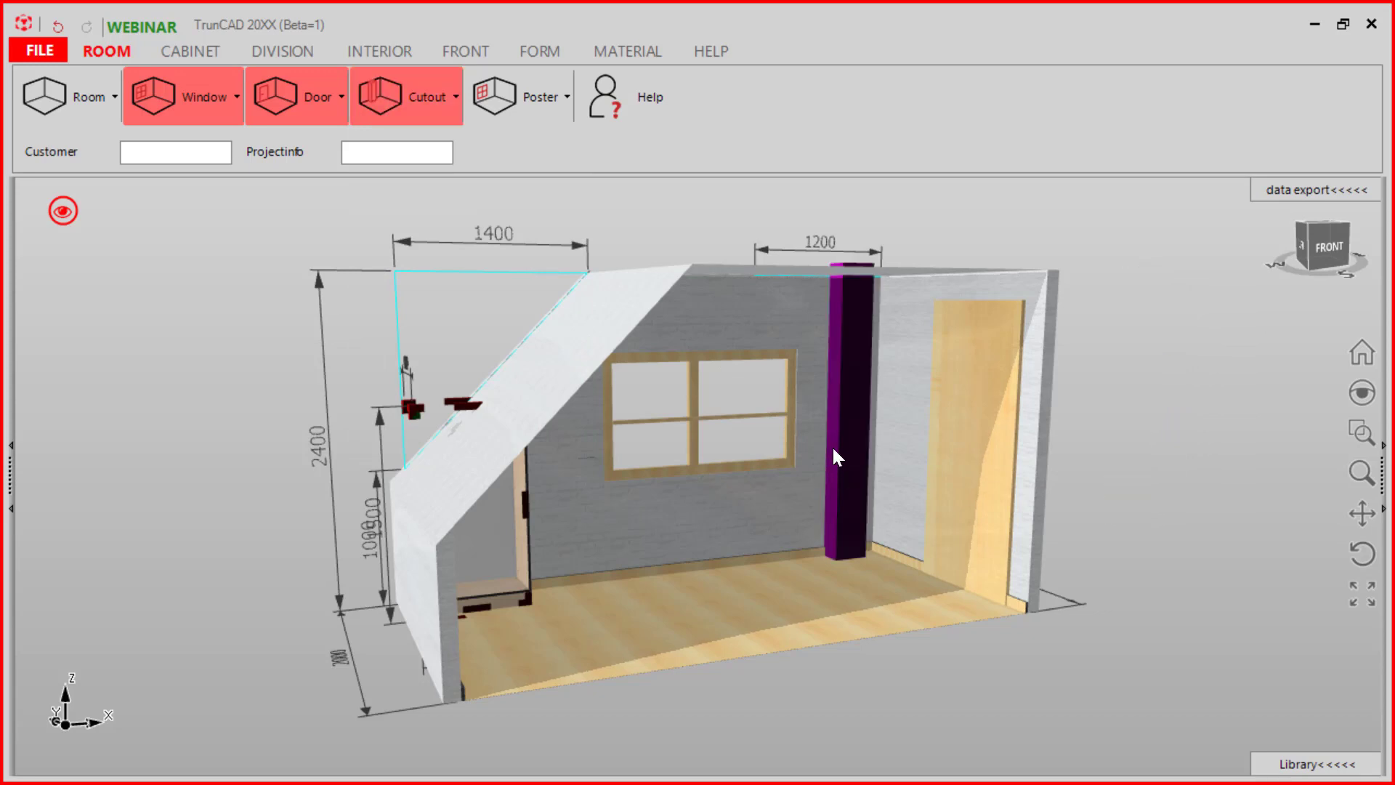
Step: Enter a larger width for the pillar cutout beside the door, then return to a room overview
middle_click_drag(899, 369, 864, 387)
scroll(863, 386, "up", 3)
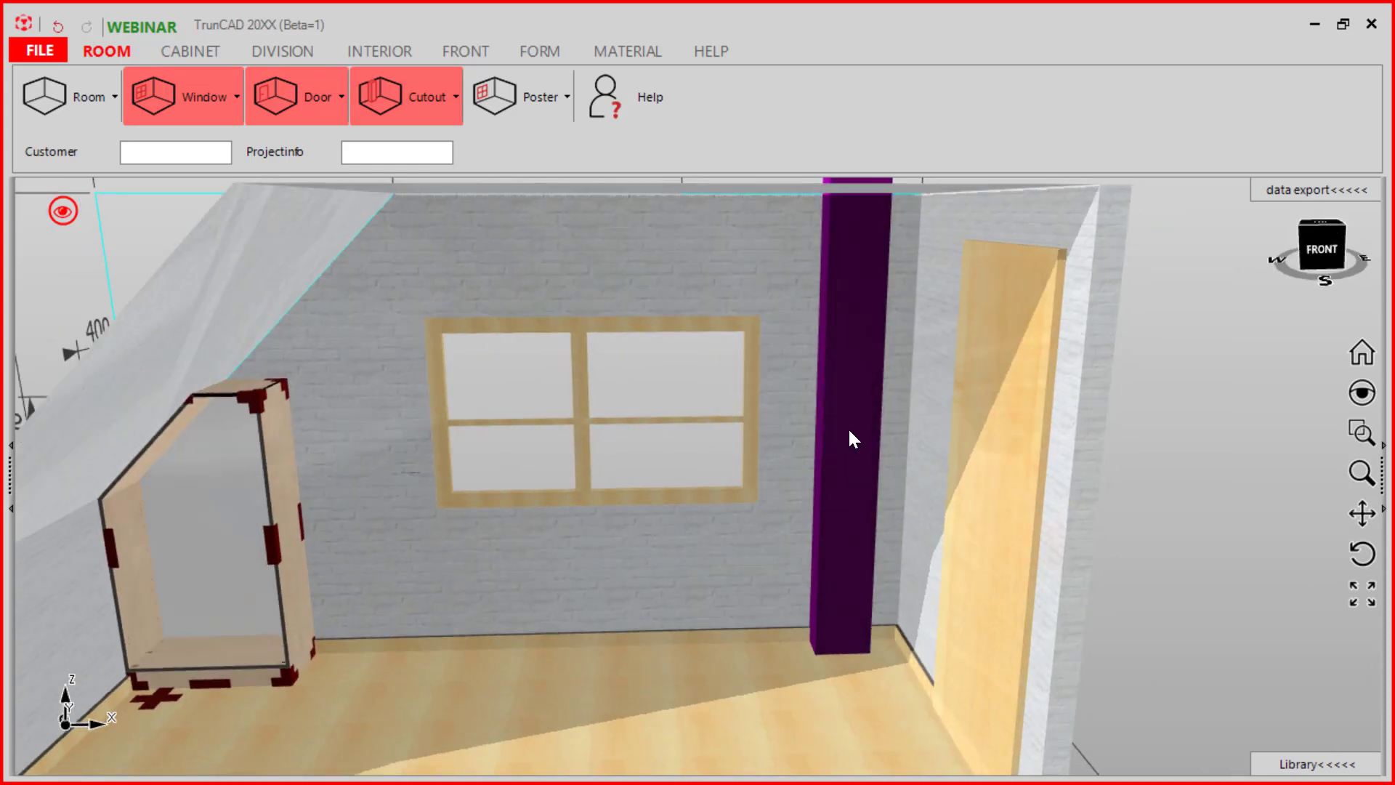
scroll(851, 431, "up", 3)
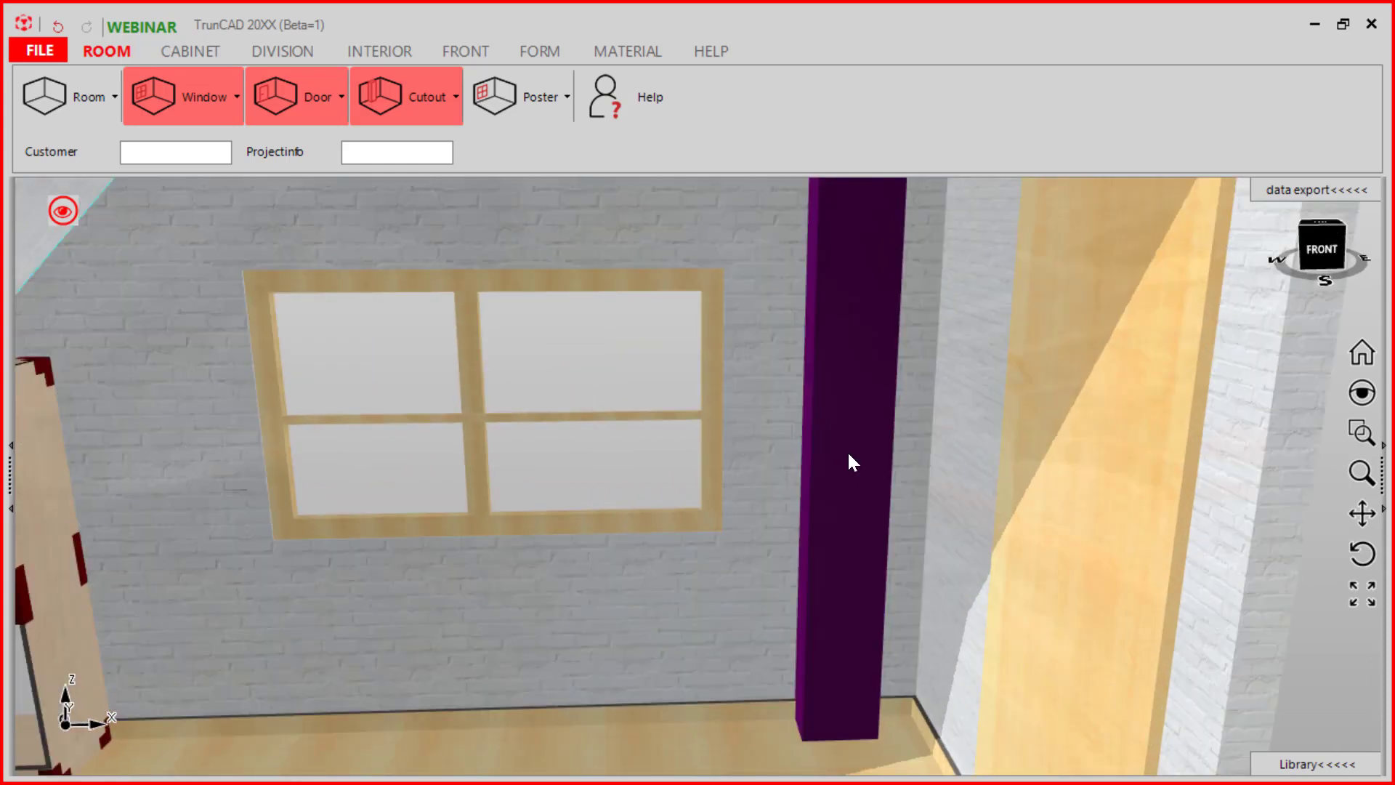
left_click(849, 453)
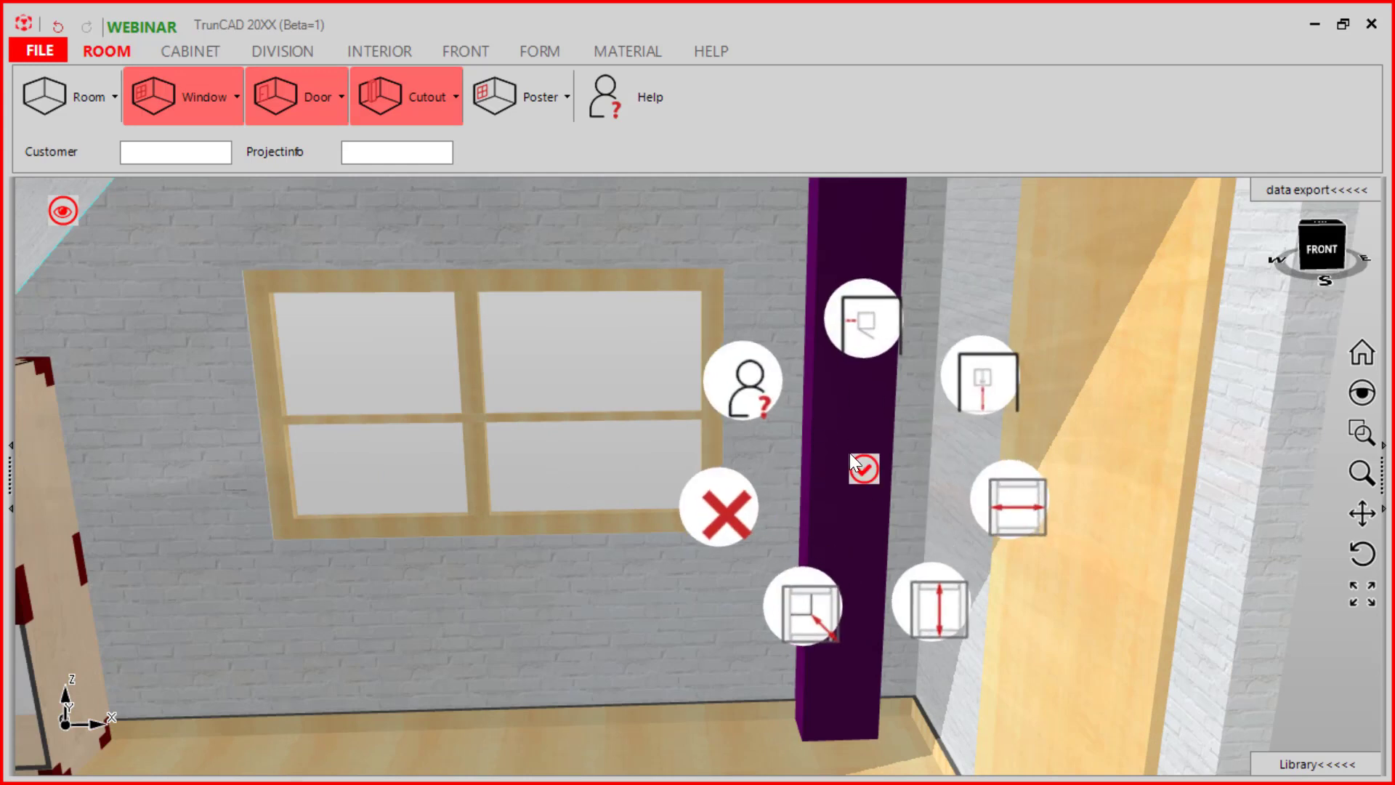
left_click(1004, 508)
type("600")
key("Return")
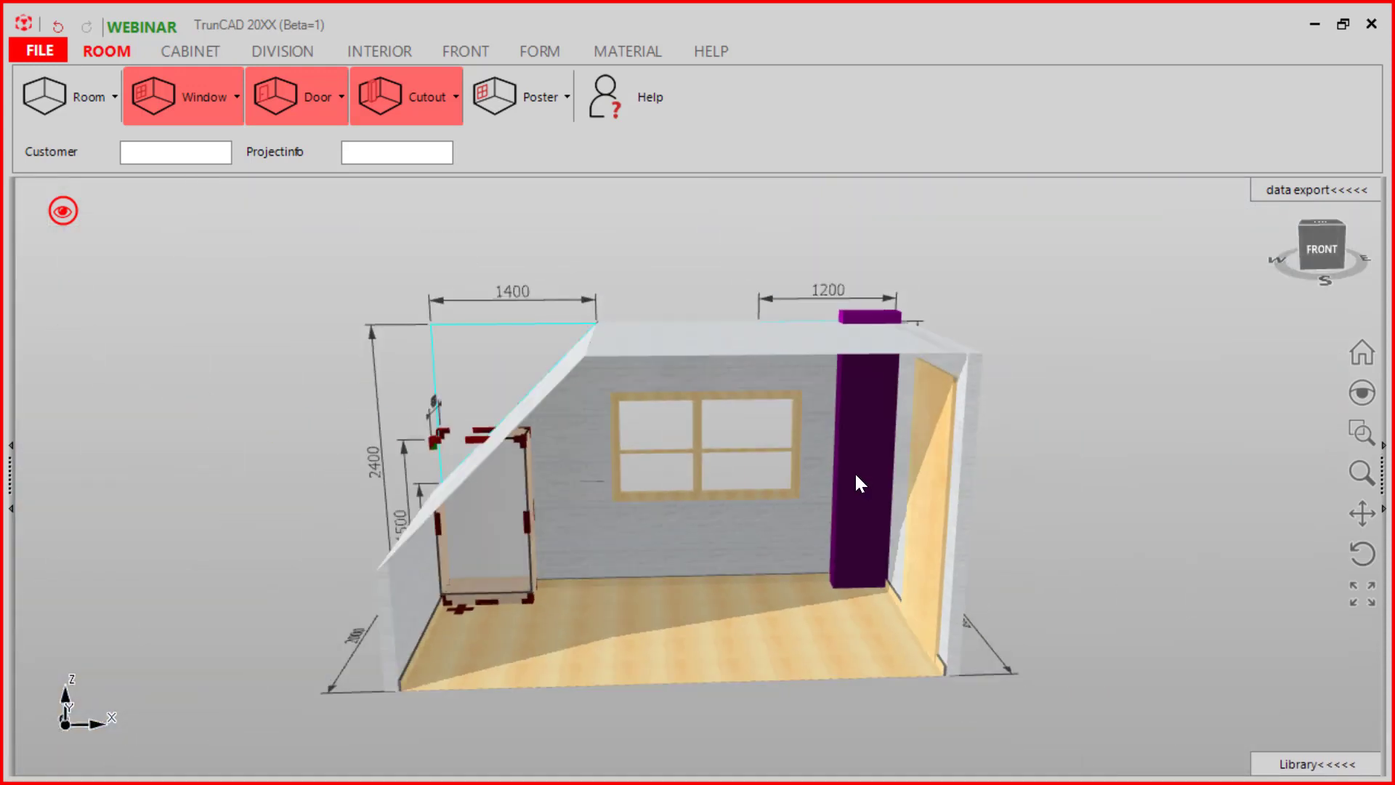
left_click(742, 405)
middle_click_drag(690, 282, 710, 289)
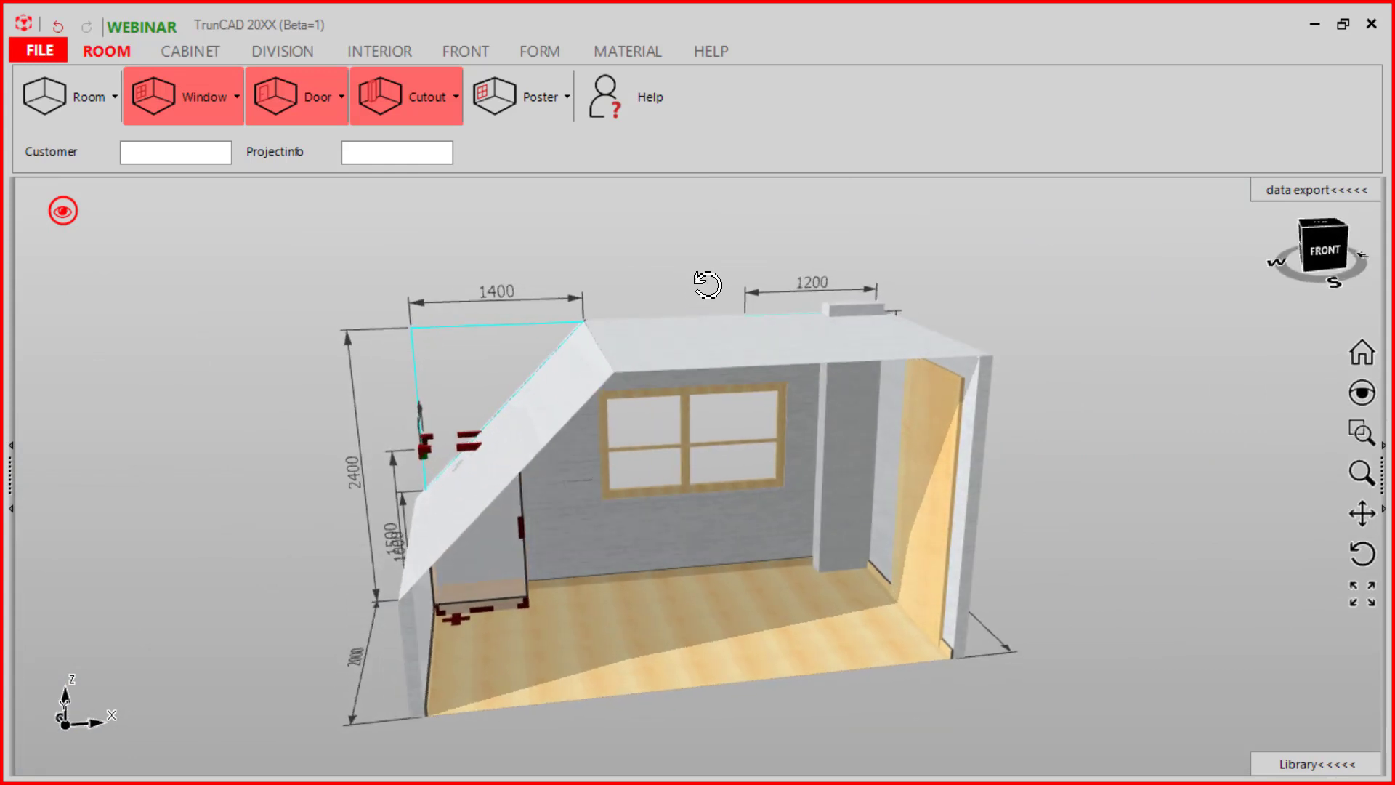
Step: Tick Set ceiling invisible in the Room settings and view the room from above
left_click(102, 102)
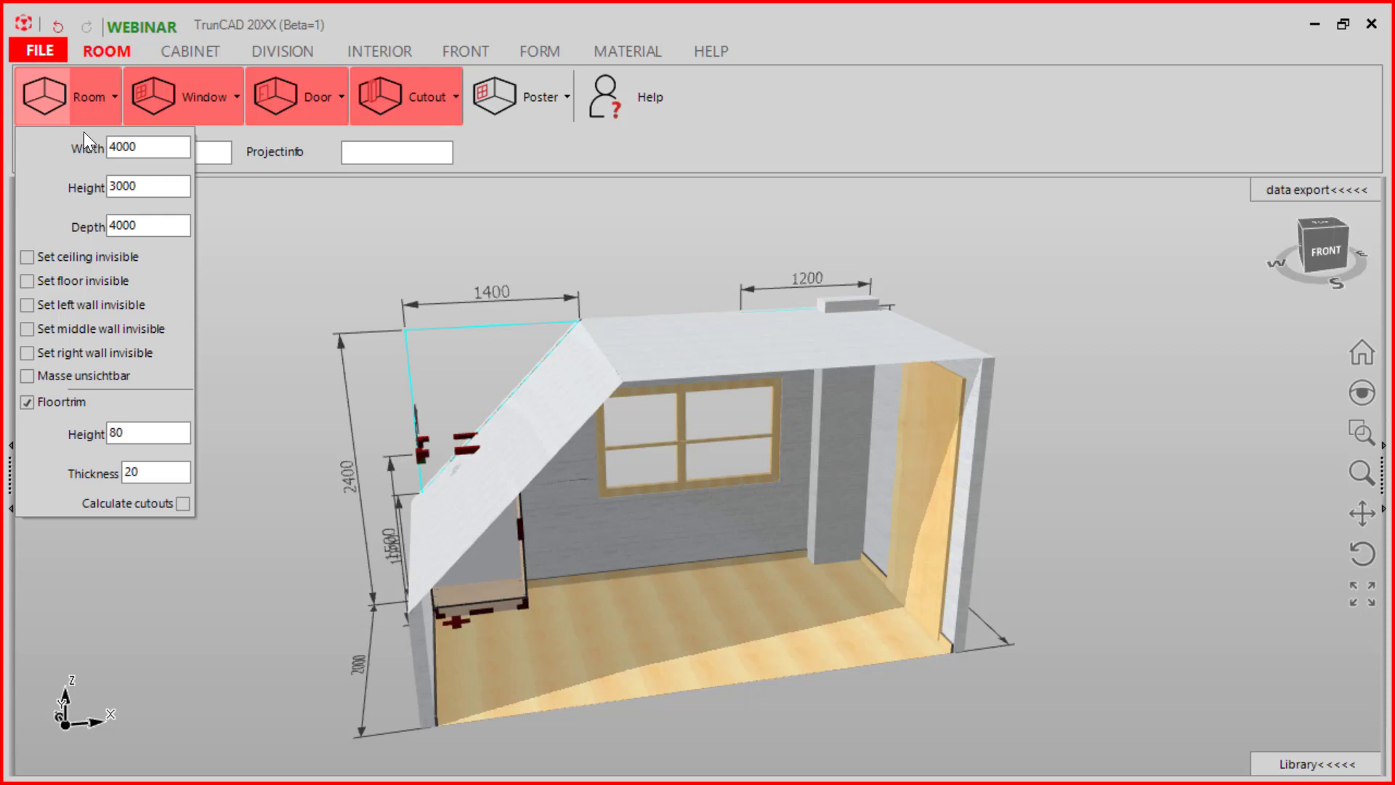
left_click(27, 260)
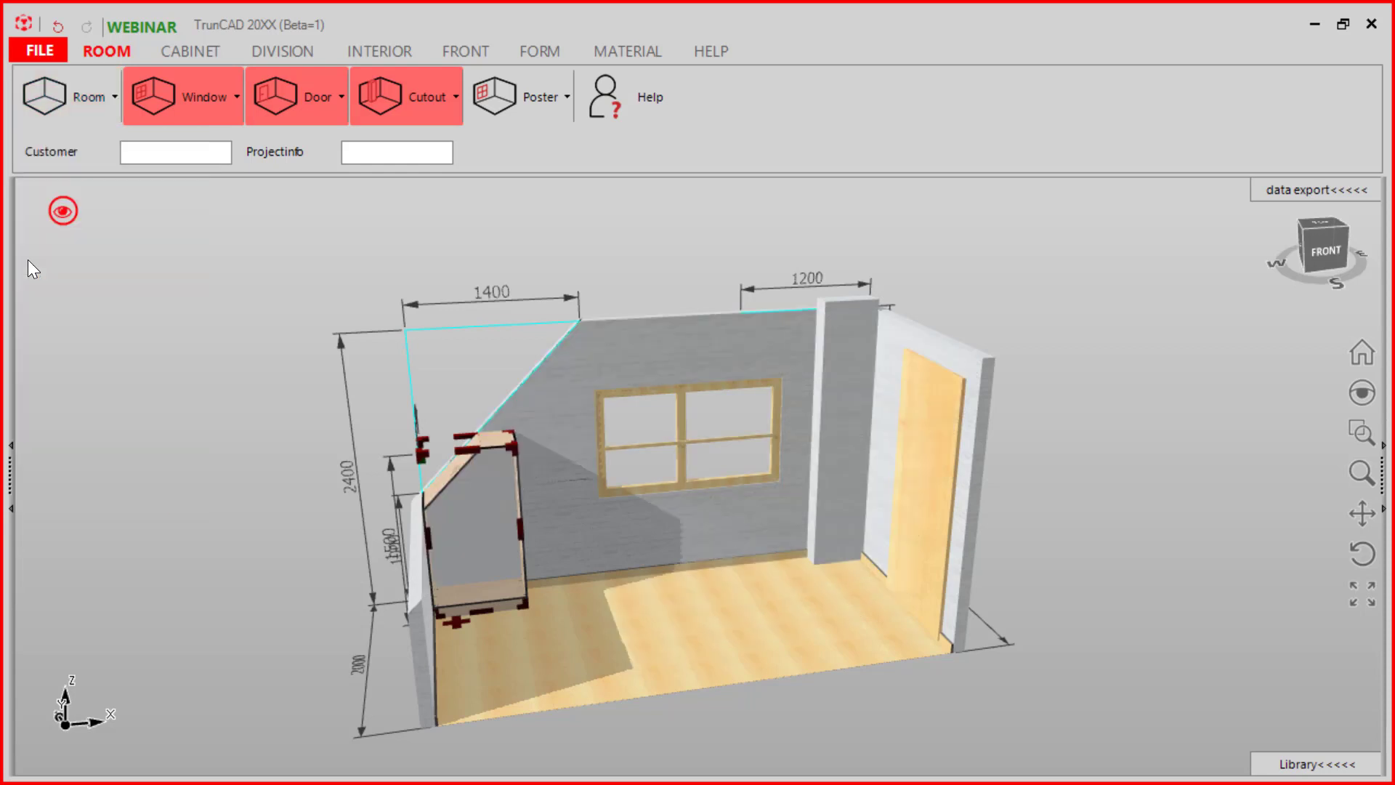
middle_click_drag(427, 359, 483, 389)
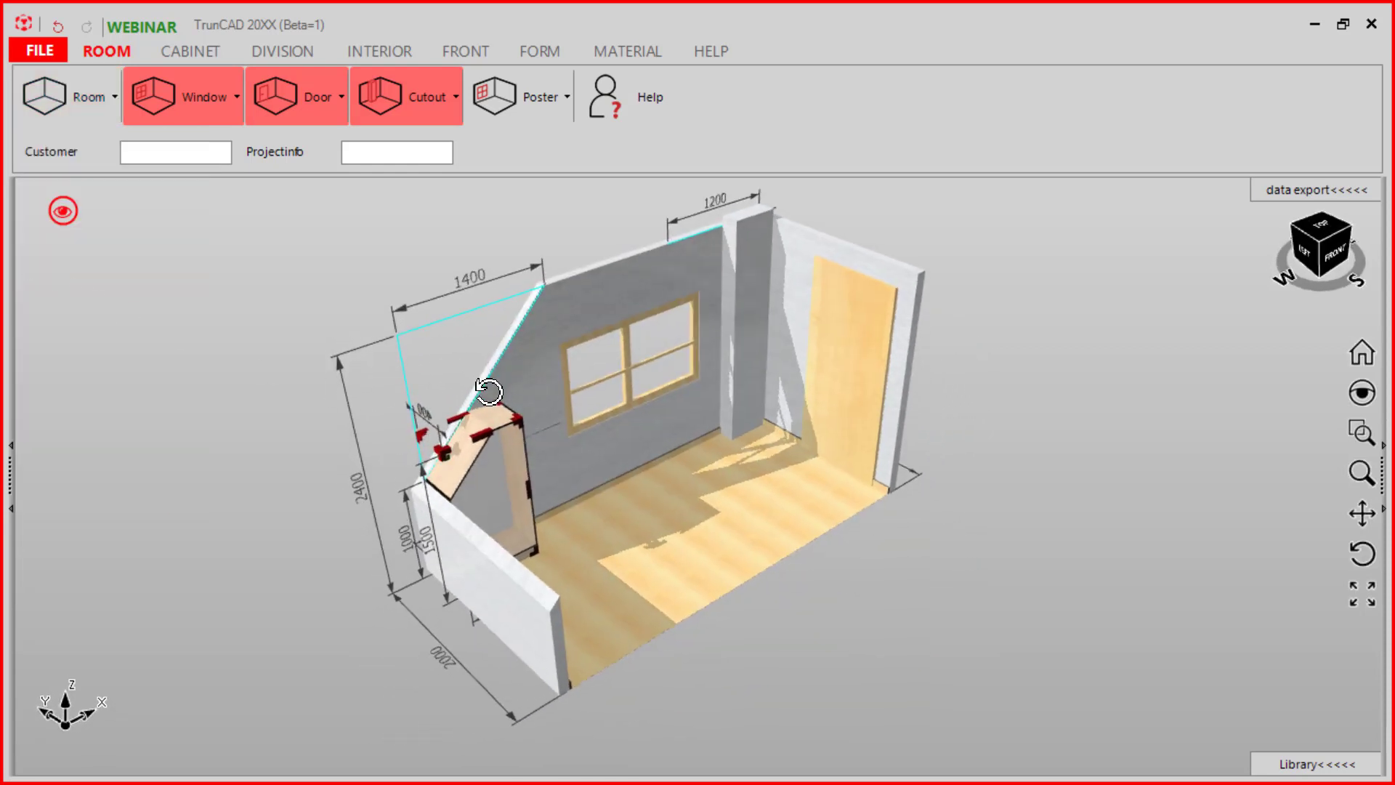
left_click(80, 116)
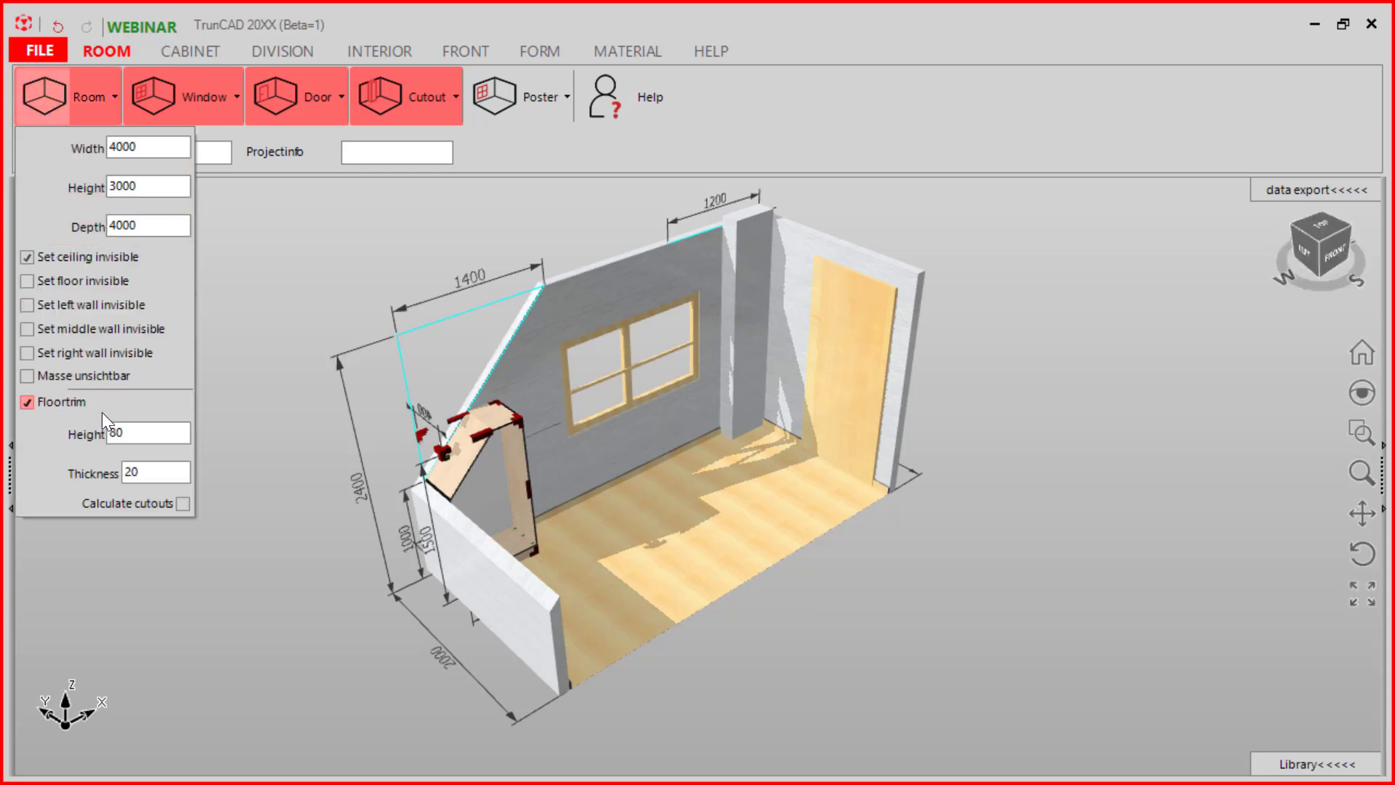